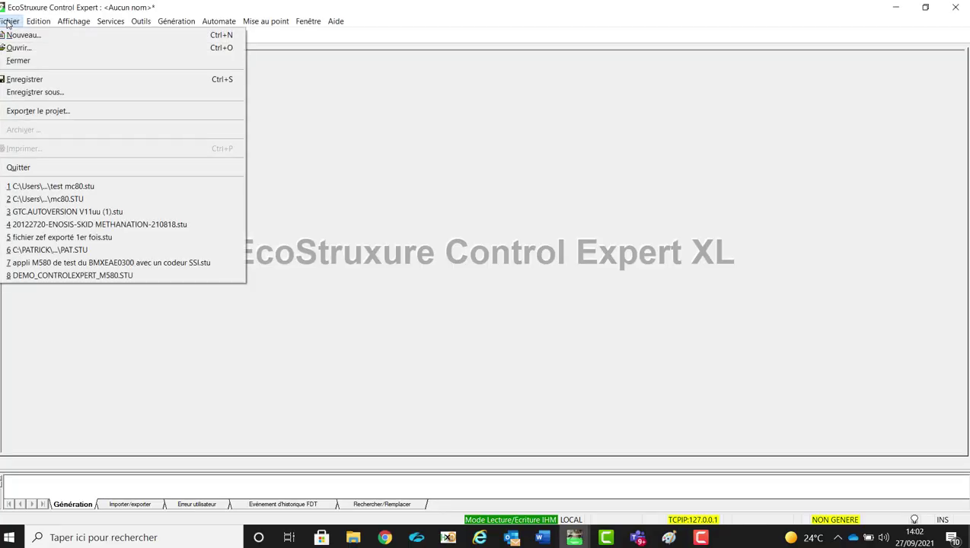
Step: Create a new Modicon MC80 project on the BMK C80 30311 controller without saving the old one
{"action": "left_click", "coordinate": [31, 34]}
{"action": "left_click", "coordinate": [537, 297]}
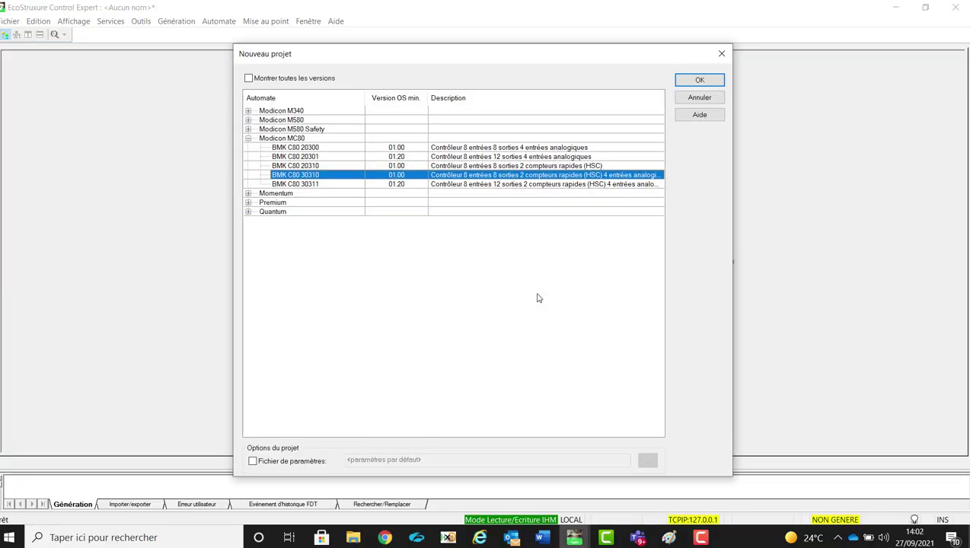
{"action": "left_click", "coordinate": [248, 139]}
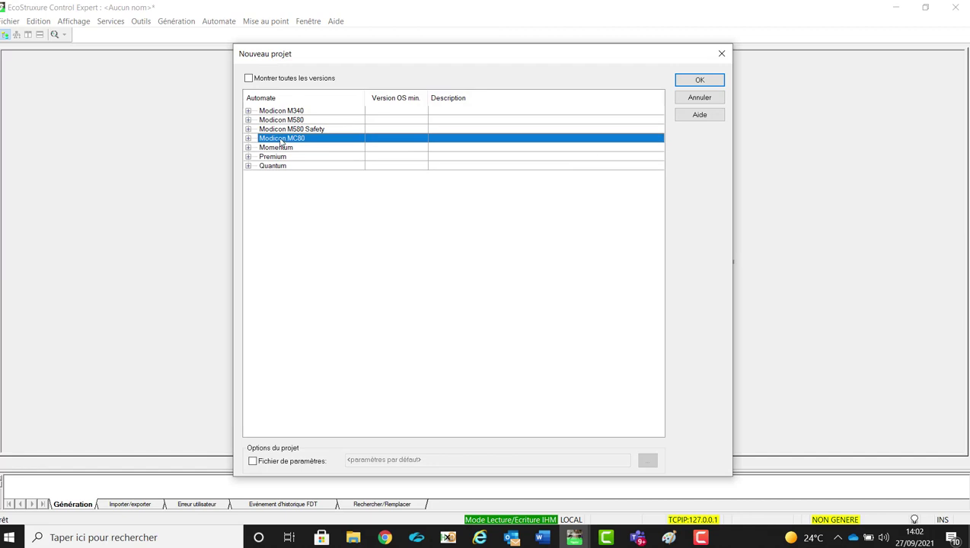
{"action": "double_click", "coordinate": [281, 141]}
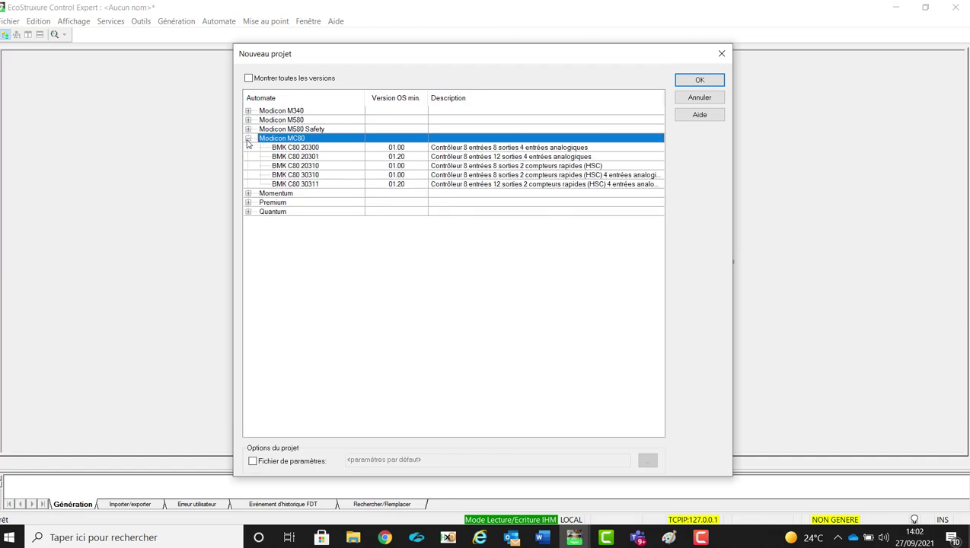
{"action": "left_click", "coordinate": [315, 187]}
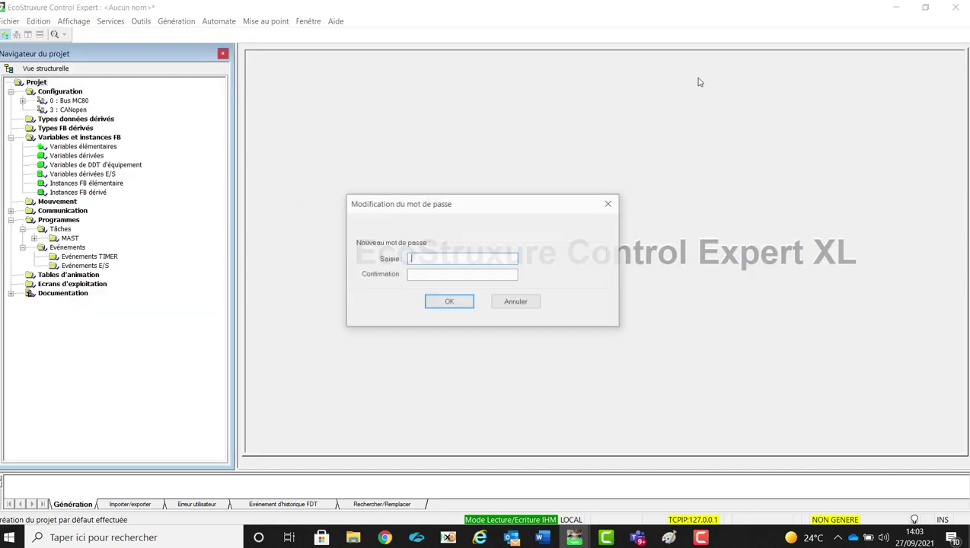
Step: Skip the project password and review the BMK C80 30311 CPU's maximum address sizes
{"action": "left_click", "coordinate": [500, 304]}
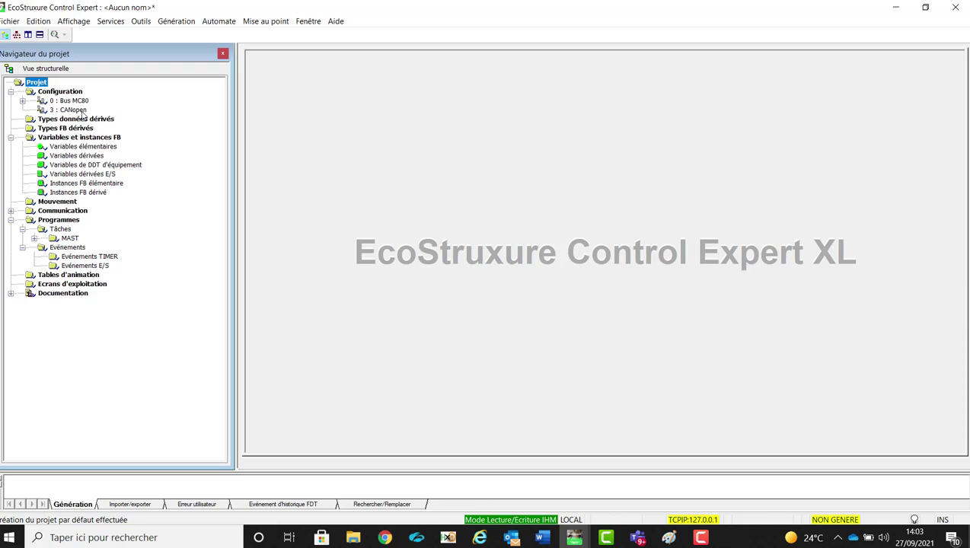
{"action": "double_click", "coordinate": [53, 101]}
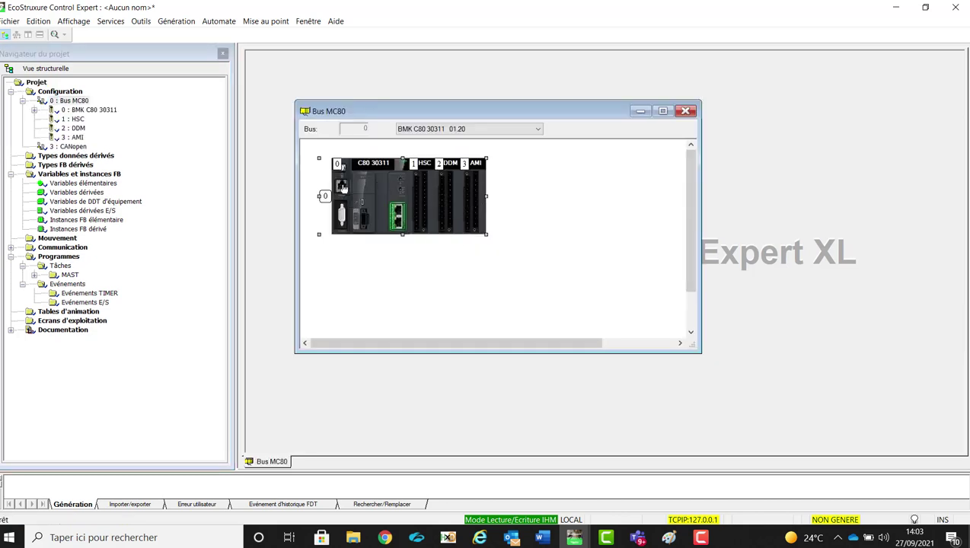
{"action": "double_click", "coordinate": [379, 177]}
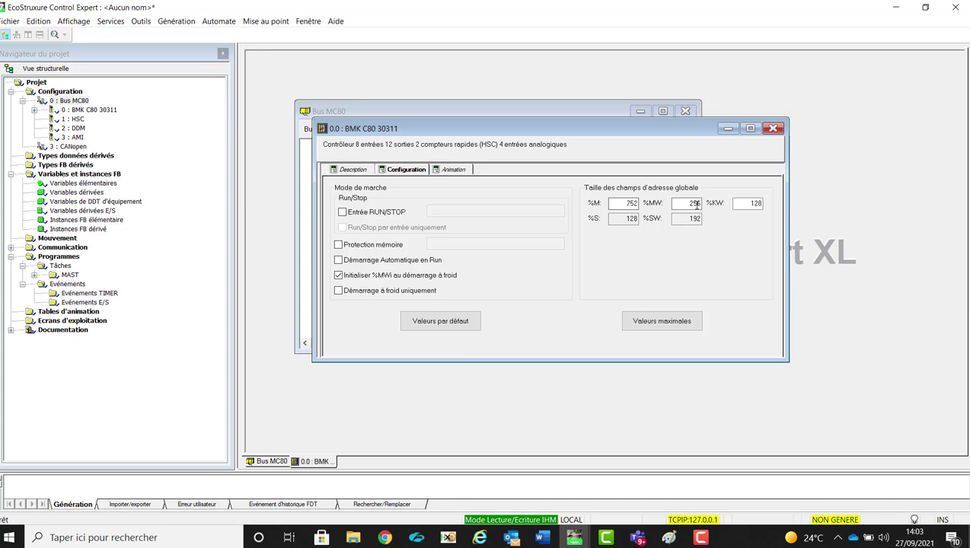
{"action": "left_click", "coordinate": [665, 322]}
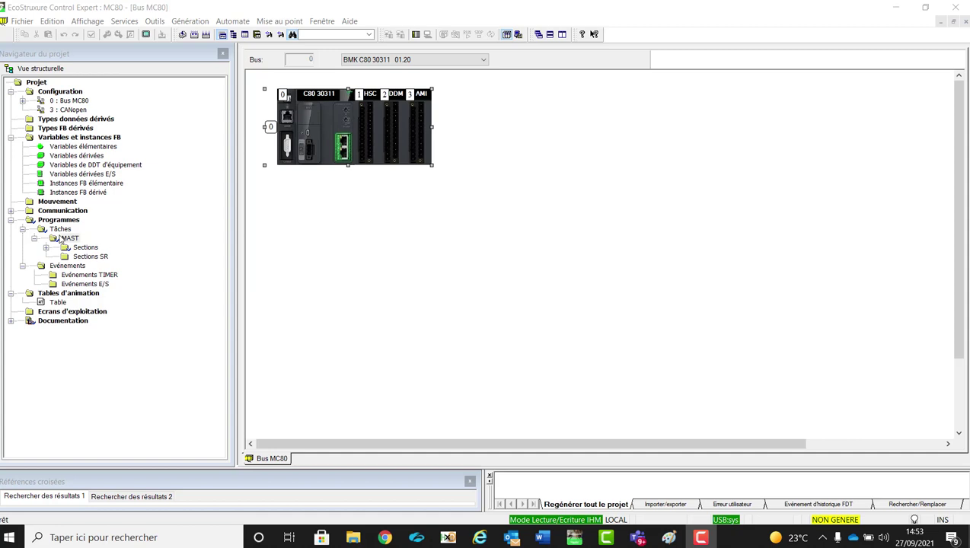
Step: Make MAST cyclic with a 250 ms watchdog, then open the test_digital_output section
{"action": "left_click", "coordinate": [61, 238]}
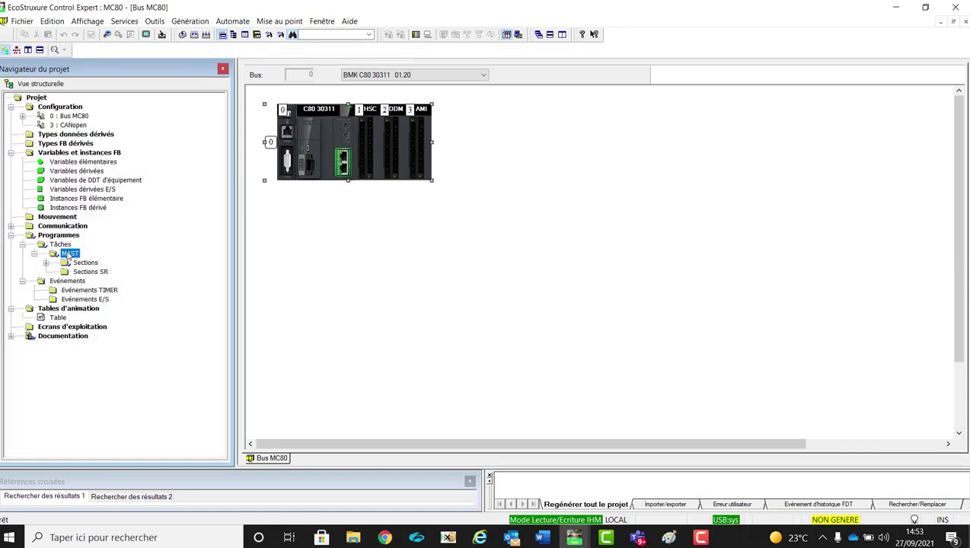
{"action": "right_click", "coordinate": [68, 255]}
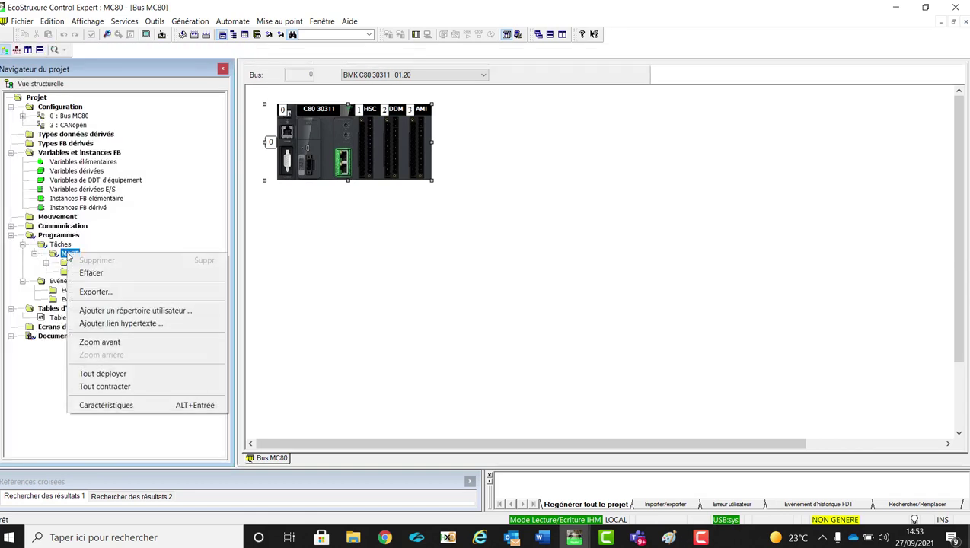
{"action": "left_click", "coordinate": [152, 408]}
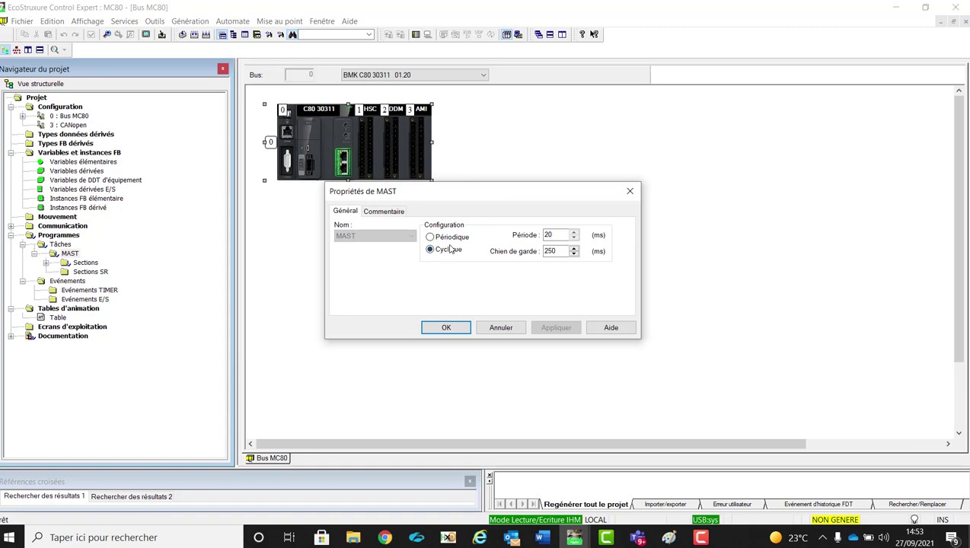
{"action": "left_click", "coordinate": [546, 234]}
{"action": "left_click", "coordinate": [446, 327]}
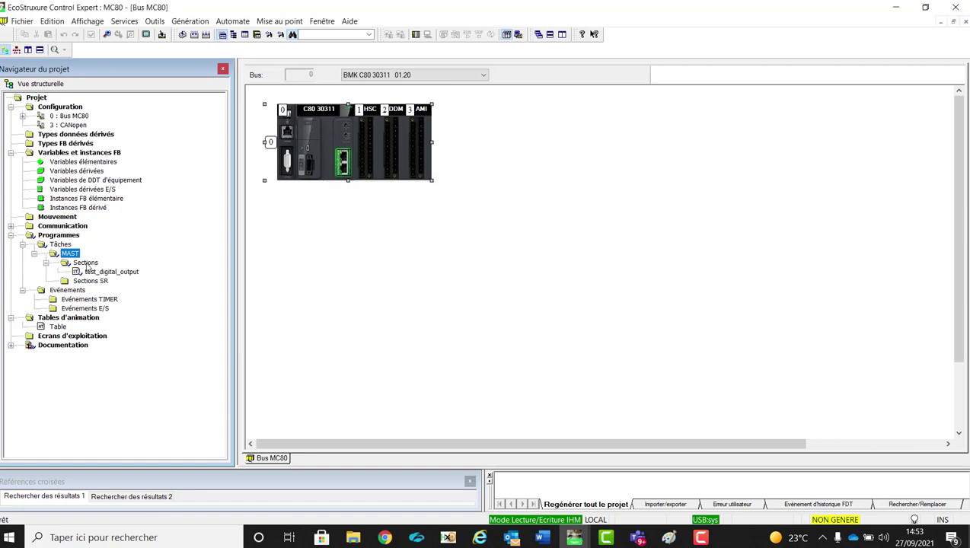
{"action": "left_click", "coordinate": [86, 263]}
{"action": "double_click", "coordinate": [95, 273]}
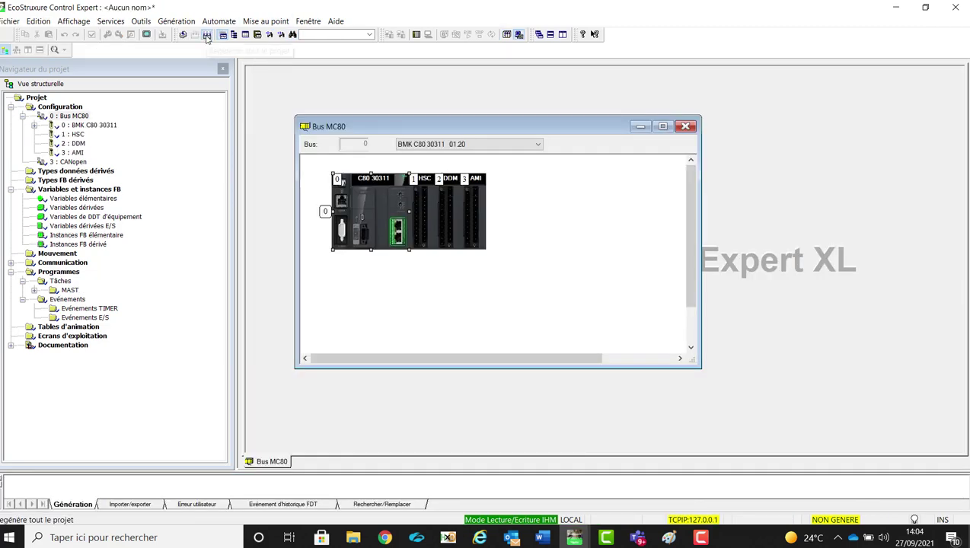
Step: Rebuild the project, set the PLC address to USB:SYS and upload the project from the controller
{"action": "left_click", "coordinate": [206, 34]}
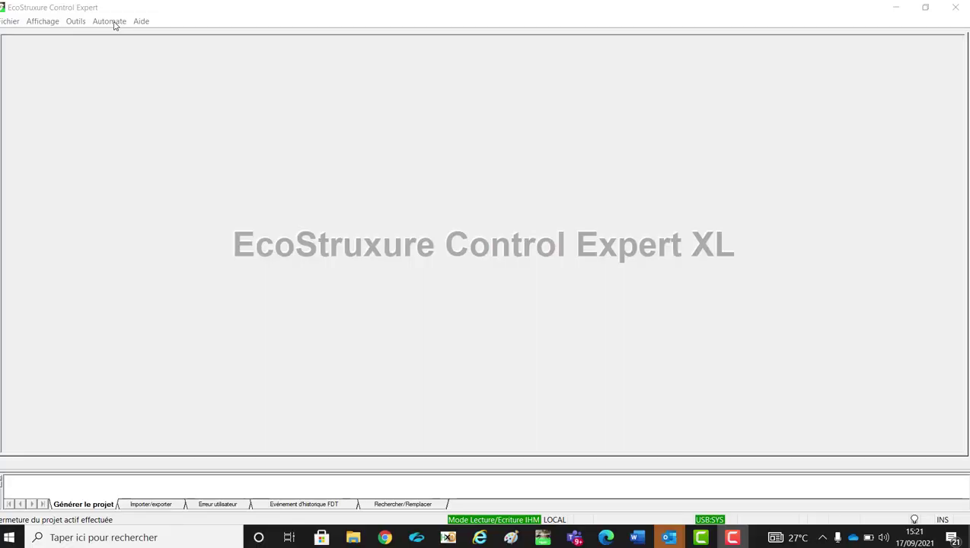
{"action": "left_click", "coordinate": [113, 22]}
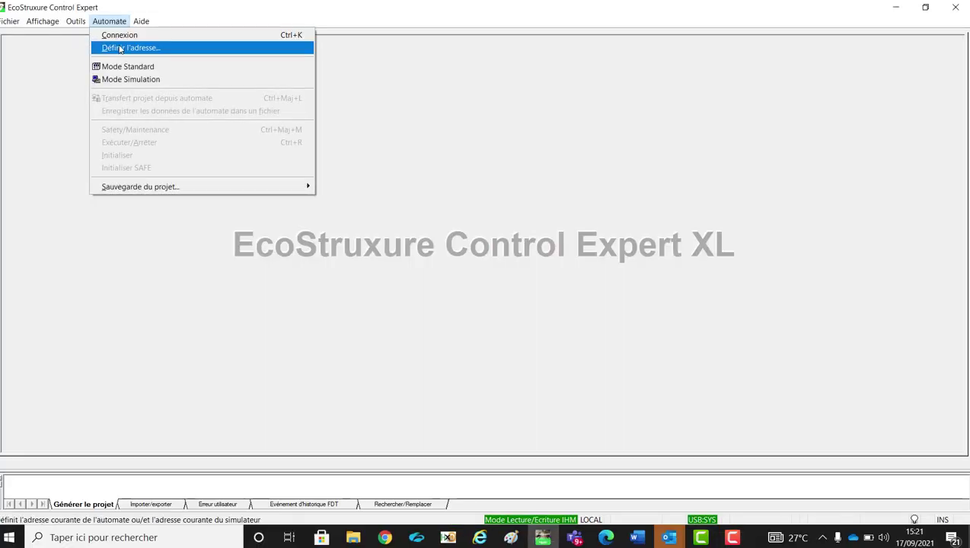
{"action": "left_click", "coordinate": [119, 46]}
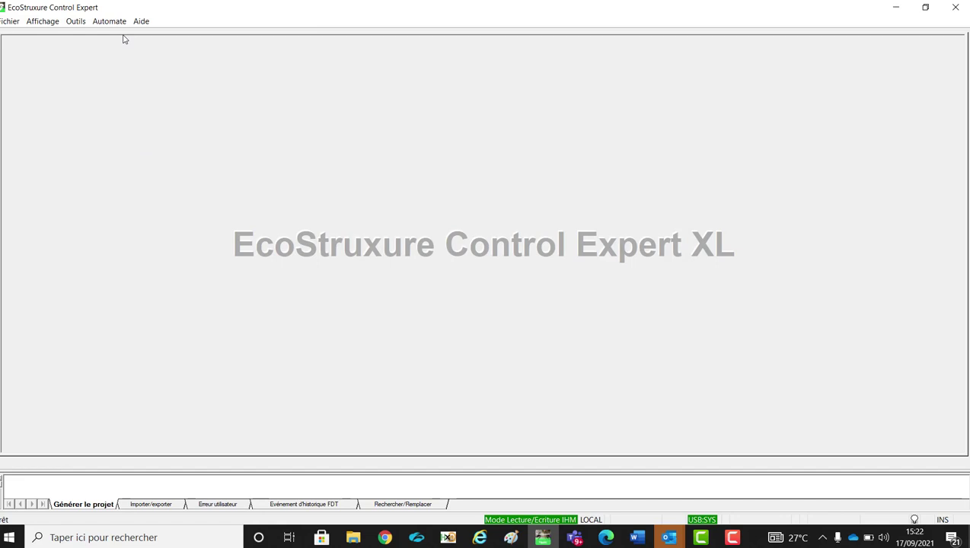
{"action": "left_click", "coordinate": [110, 23]}
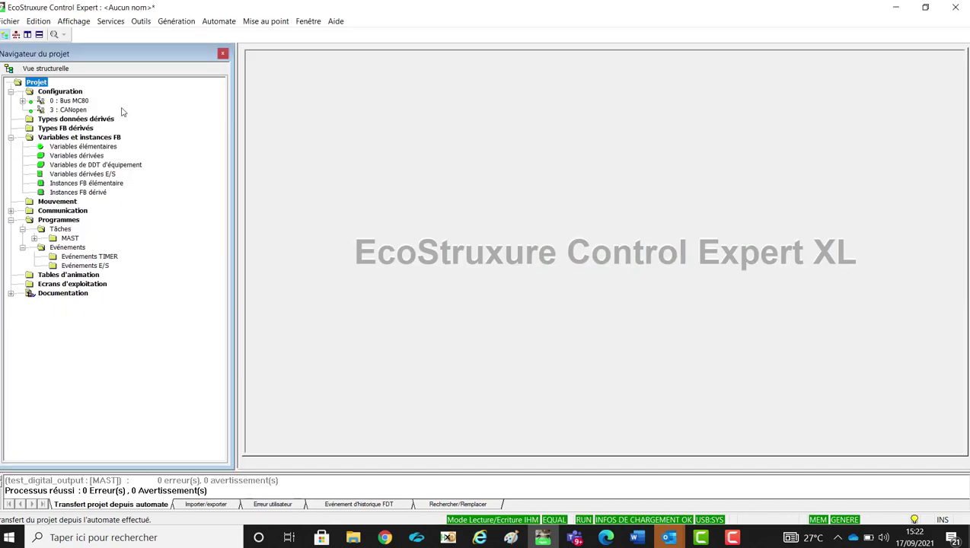
Step: Create a new animation table named Table
{"action": "double_click", "coordinate": [71, 100]}
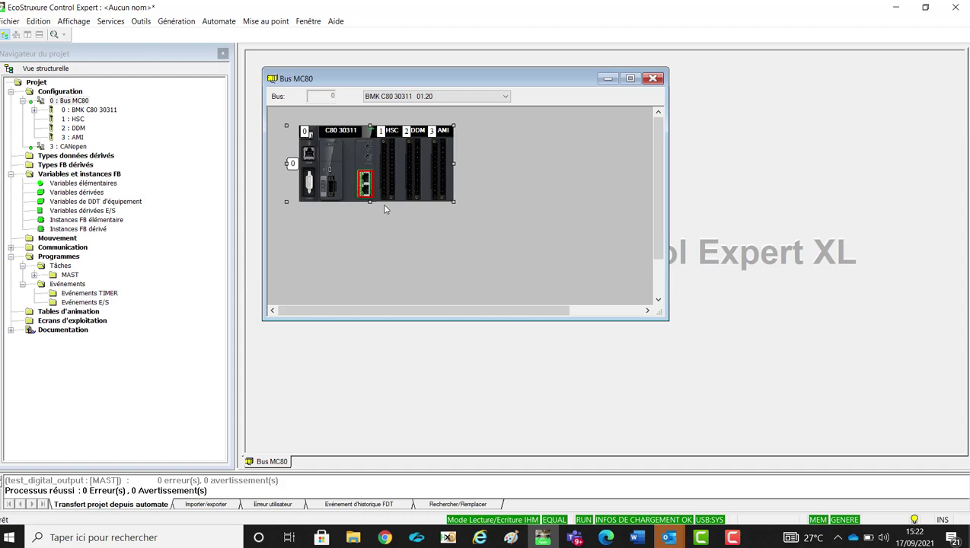
{"action": "left_click", "coordinate": [44, 314]}
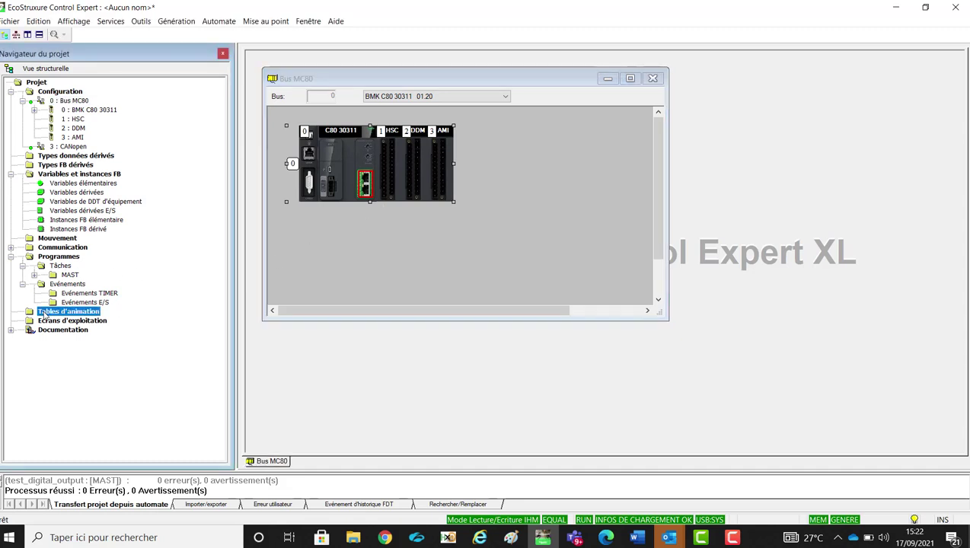
{"action": "right_click", "coordinate": [44, 314]}
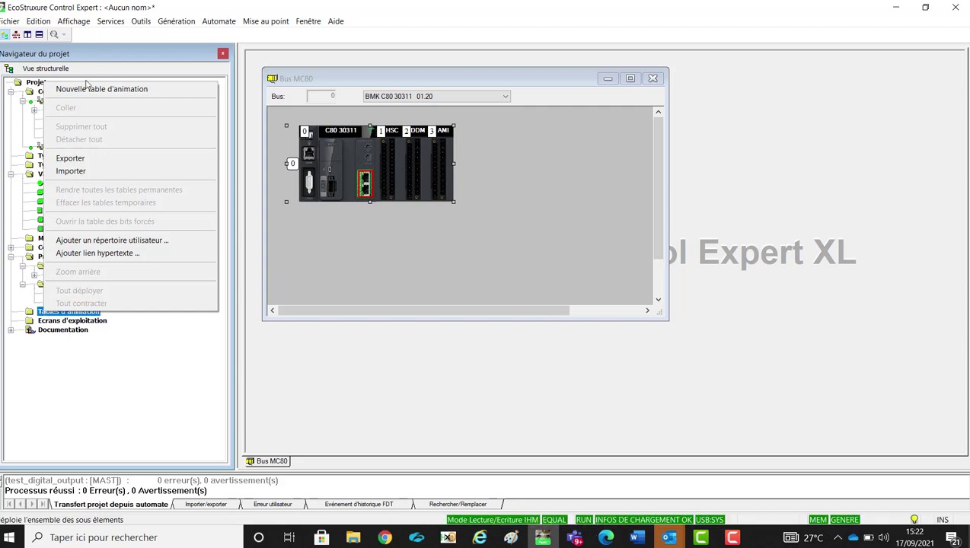
{"action": "left_click", "coordinate": [85, 93]}
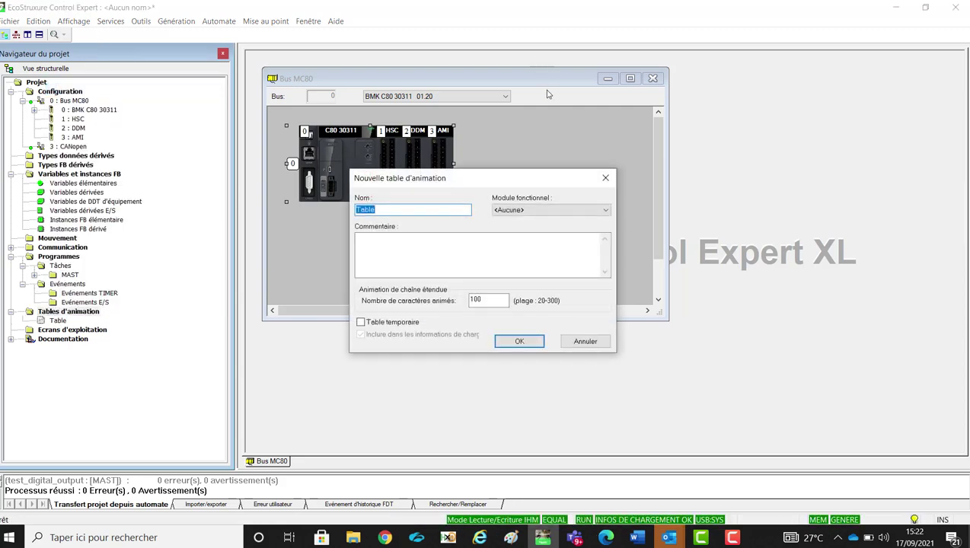
{"action": "left_click", "coordinate": [524, 342]}
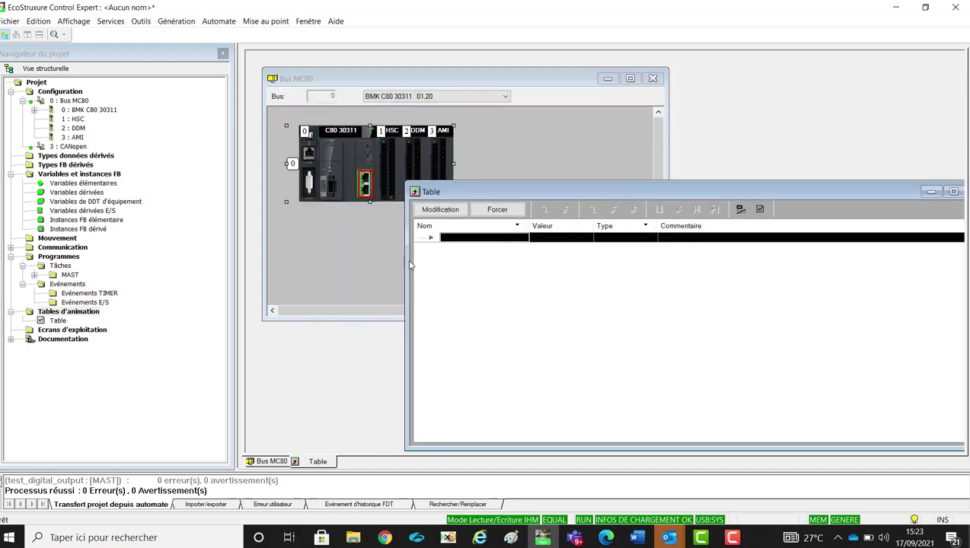
Step: Add the MC80_d0_r0_s1_HSC, s2_DDM and s3_AMI module instances to the Table
{"action": "left_click", "coordinate": [524, 239]}
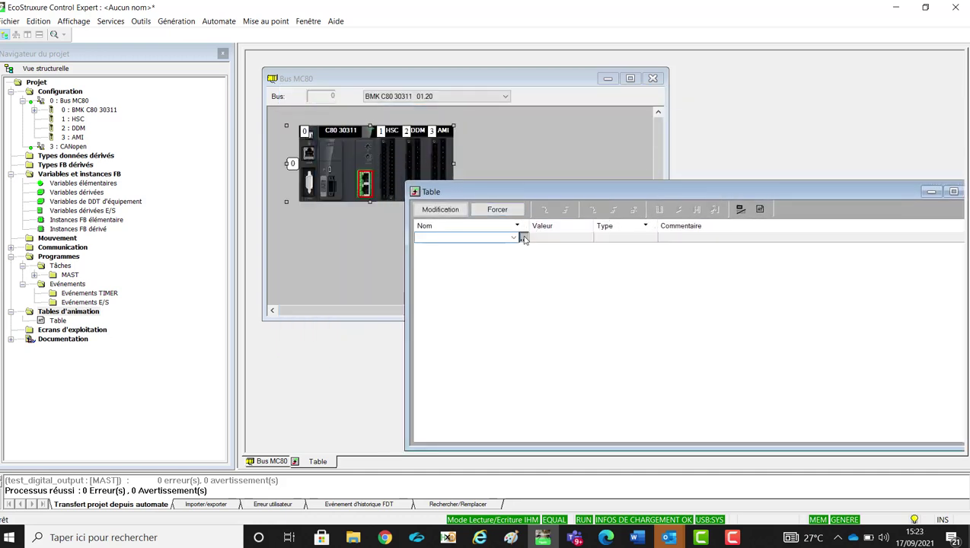
{"action": "left_click", "coordinate": [524, 239]}
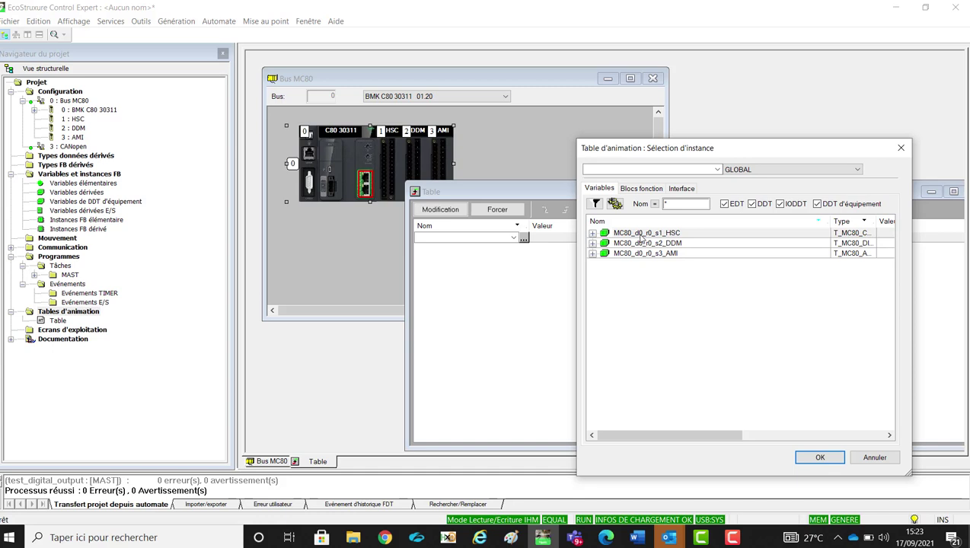
{"action": "left_click", "coordinate": [641, 234]}
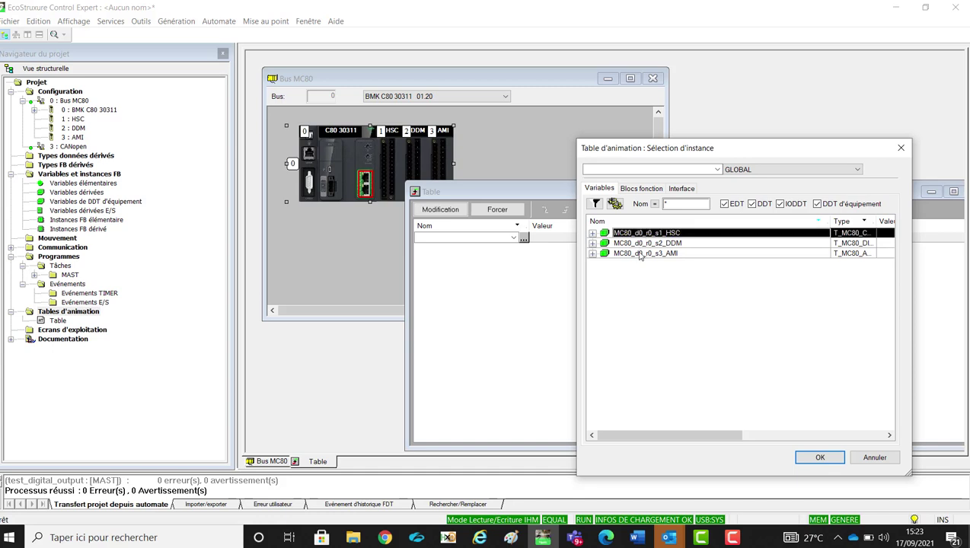
{"action": "left_click", "coordinate": [639, 254], "text": "shift"}
{"action": "key", "text": "Return"}
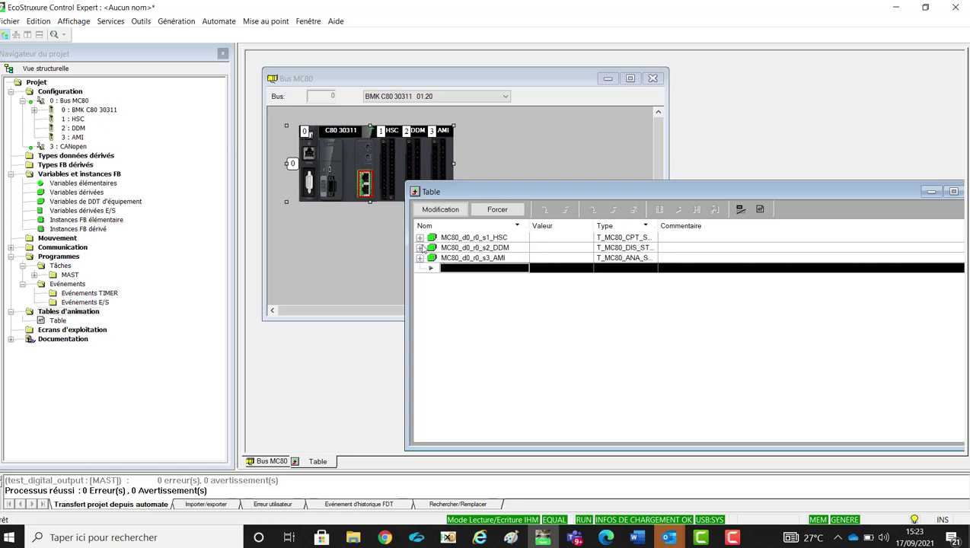
Step: Expand MC80_d0_r0_s2_DDM down to DIS_CH_OUT[16] and widen the Nom column
{"action": "left_click", "coordinate": [420, 249]}
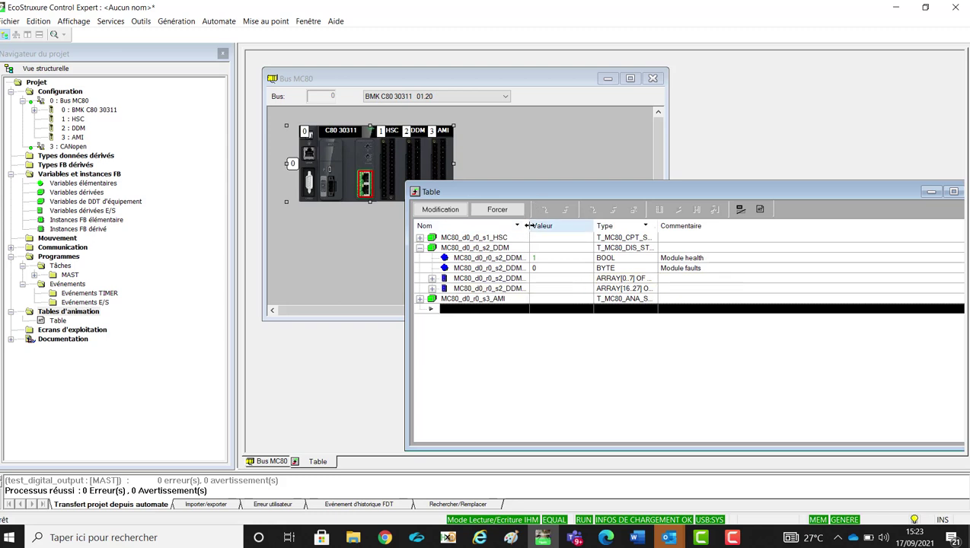
{"action": "left_click_drag", "start_coordinate": [529, 225], "coordinate": [594, 226]}
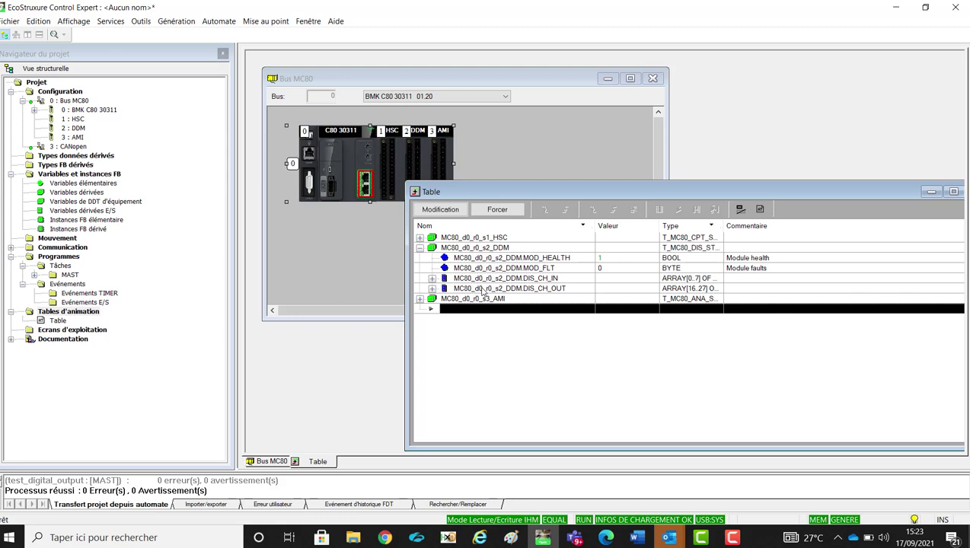
{"action": "left_click", "coordinate": [454, 290]}
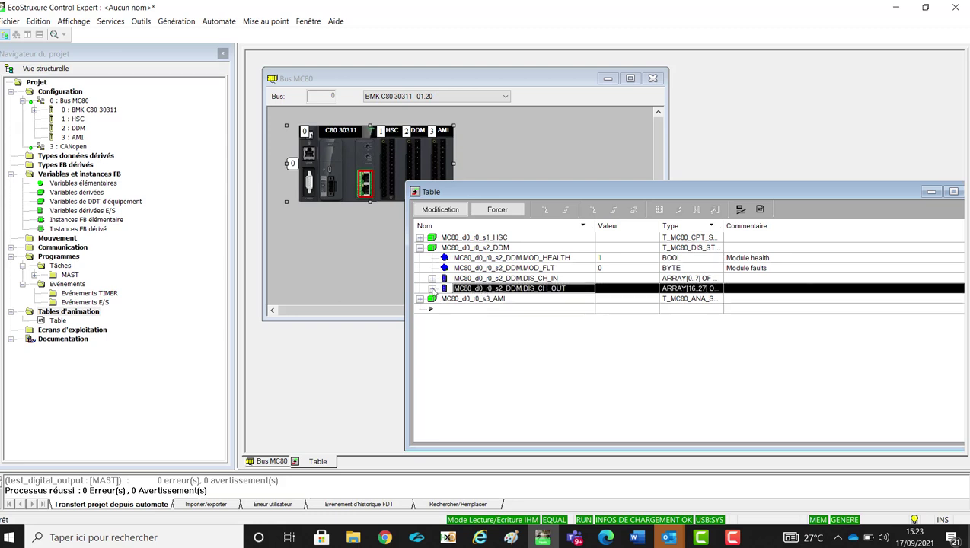
{"action": "left_click", "coordinate": [432, 289]}
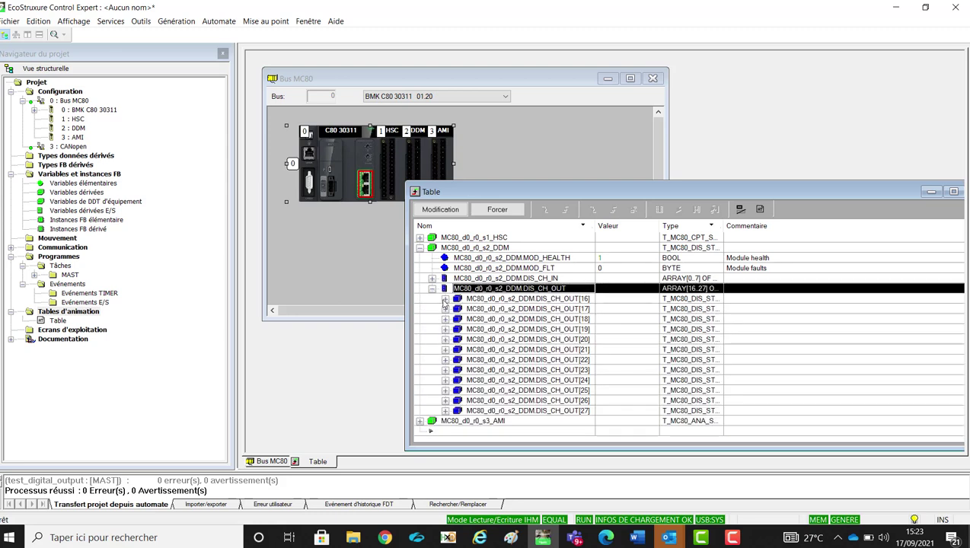
{"action": "left_click", "coordinate": [446, 299]}
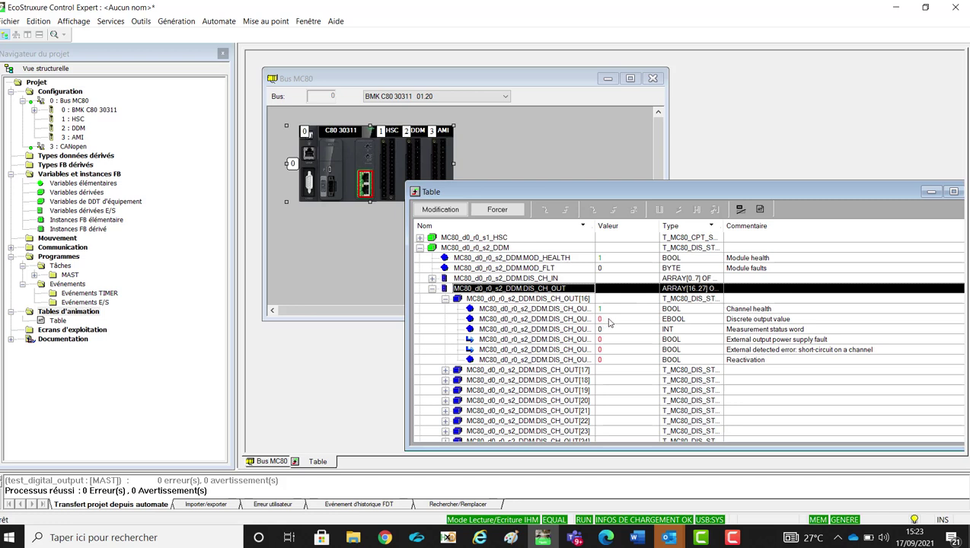
{"action": "left_click", "coordinate": [609, 320]}
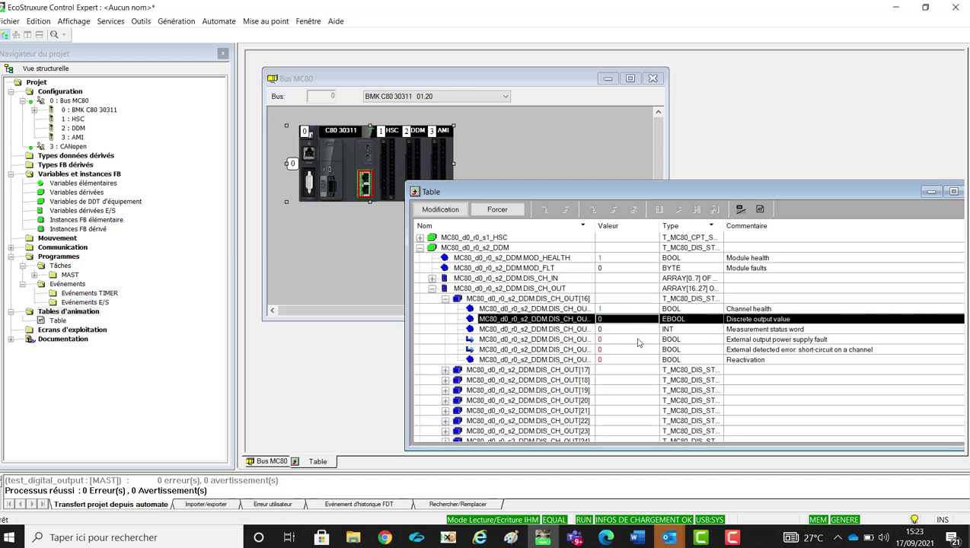
Step: Briefly expand DIS_CH_OUT[17], then collapse channels 17 and 16
{"action": "left_click", "coordinate": [446, 370]}
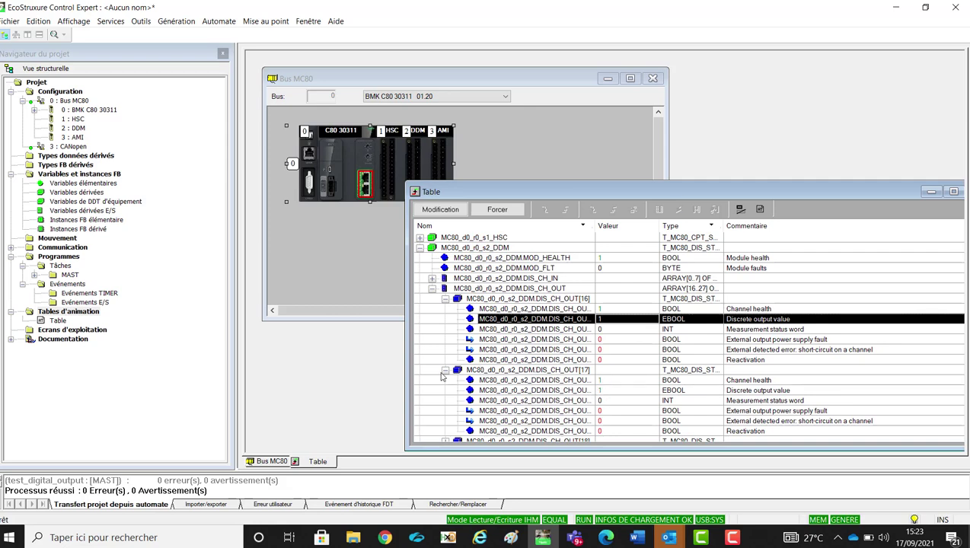
{"action": "left_click", "coordinate": [446, 371]}
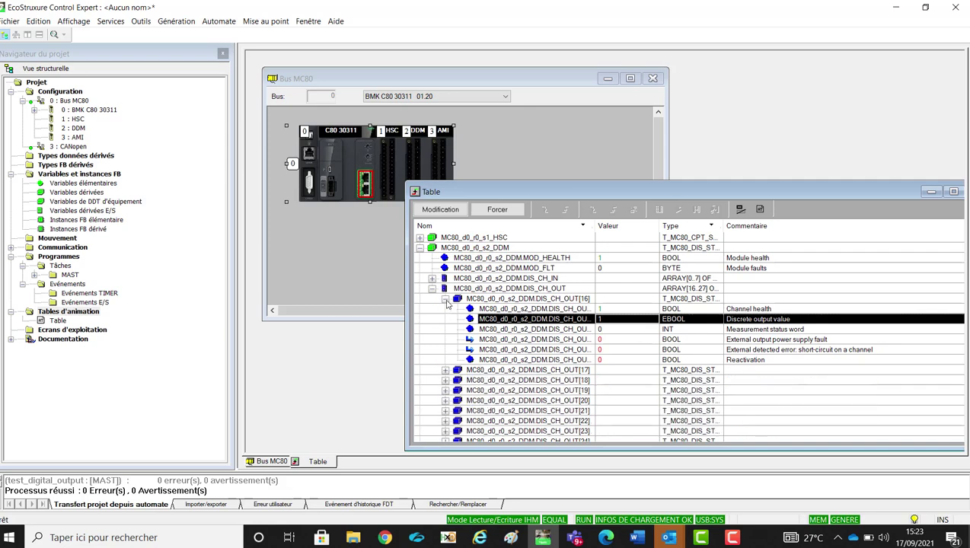
{"action": "left_click", "coordinate": [446, 300]}
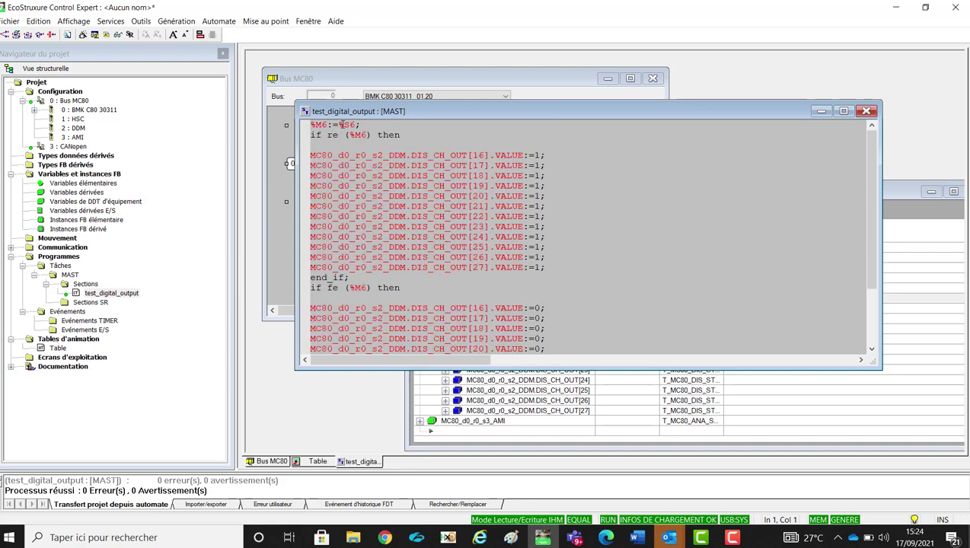
Step: Place the test_digital_output editor beside the Table showing DIS_CH_OUT[16]'s variables with full names
{"action": "left_click_drag", "start_coordinate": [543, 116], "coordinate": [607, 111]}
{"action": "left_click_drag", "start_coordinate": [361, 156], "coordinate": [569, 156]}
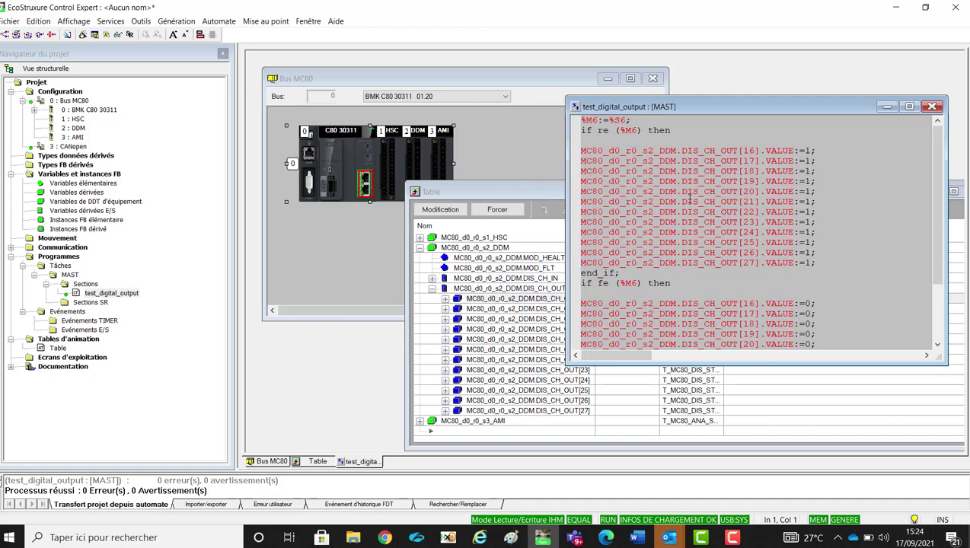
{"action": "left_click", "coordinate": [478, 299]}
{"action": "left_click", "coordinate": [445, 299]}
{"action": "left_click", "coordinate": [543, 321]}
{"action": "left_click_drag", "start_coordinate": [593, 228], "coordinate": [645, 227]}
{"action": "left_click", "coordinate": [683, 115]}
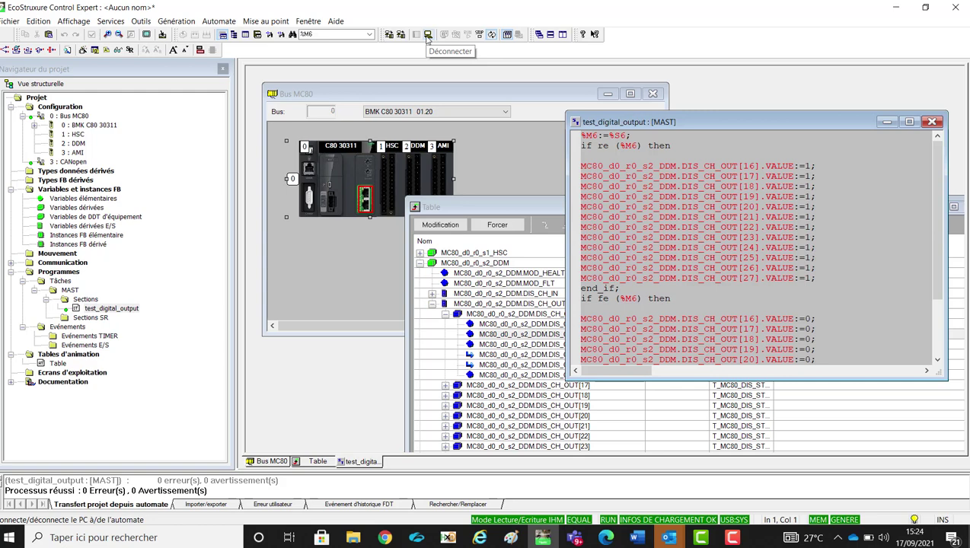
Step: Add a blank line to test_digital_output online and build the modified section
{"action": "left_click", "coordinate": [514, 296]}
{"action": "left_click", "coordinate": [634, 156]}
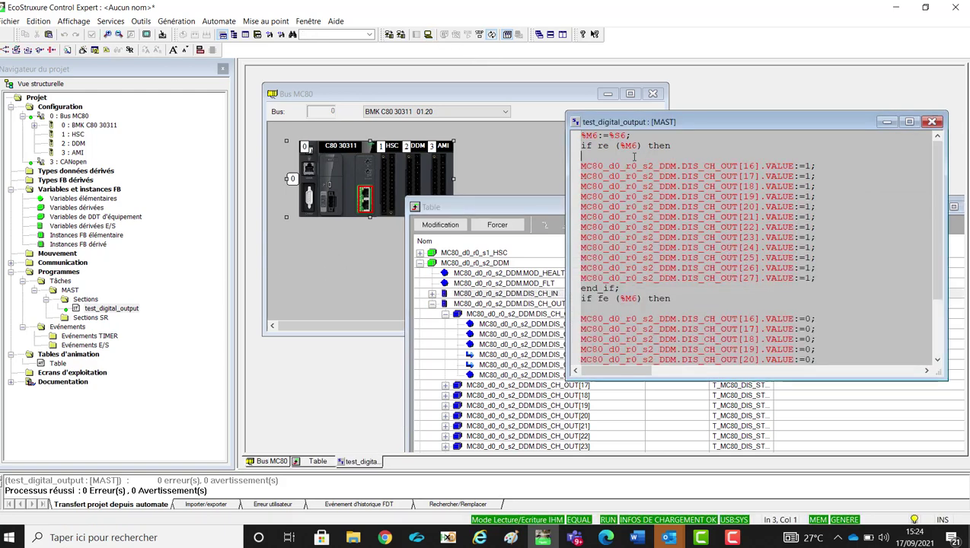
{"action": "key", "text": "Return"}
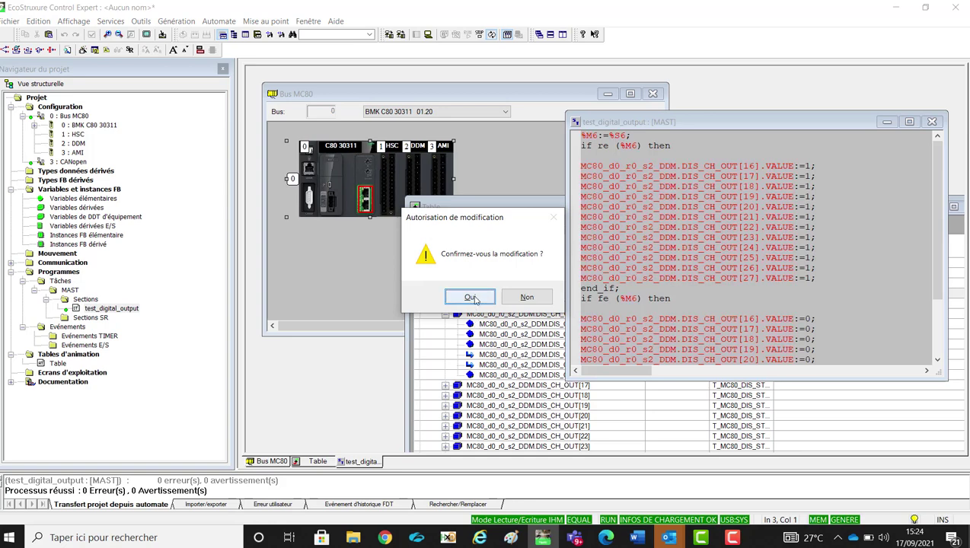
{"action": "left_click", "coordinate": [473, 298]}
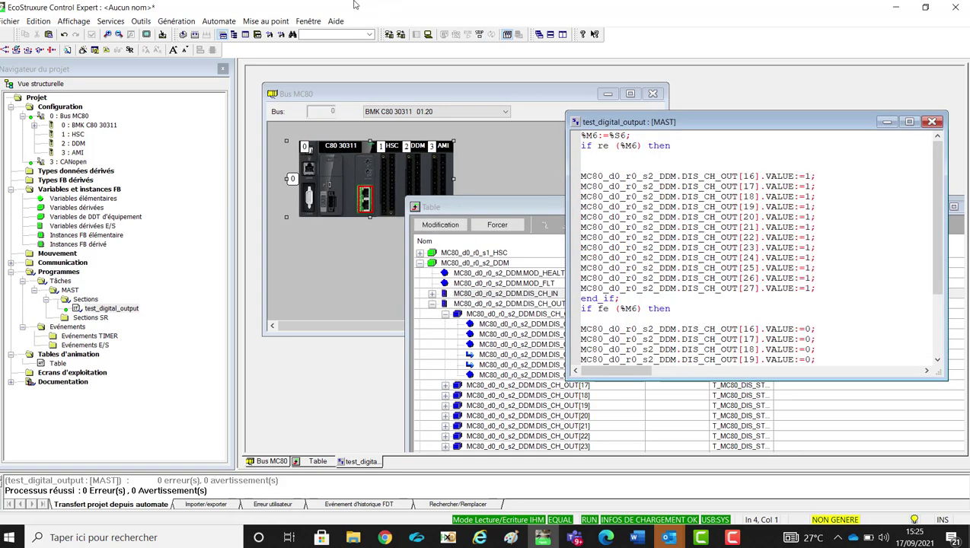
{"action": "left_click", "coordinate": [195, 36]}
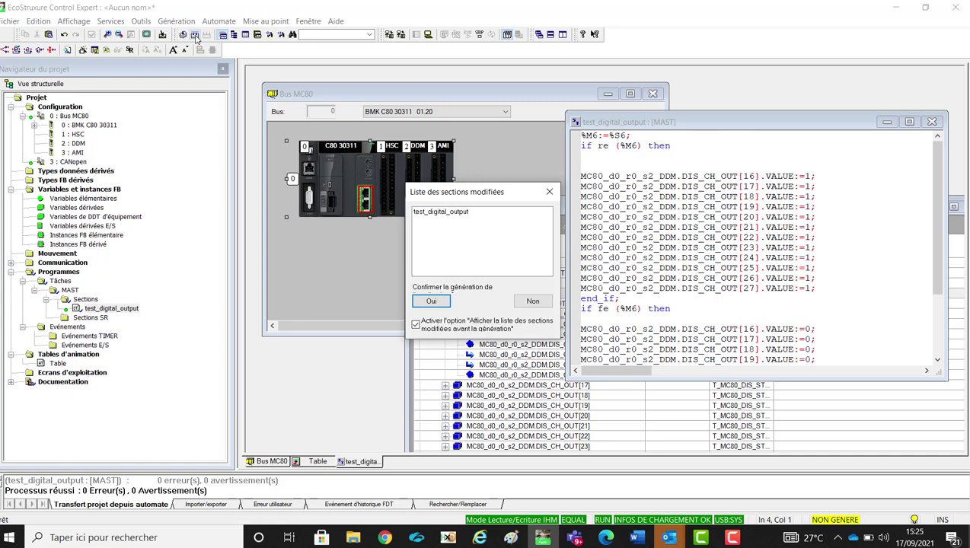
{"action": "left_click", "coordinate": [442, 302]}
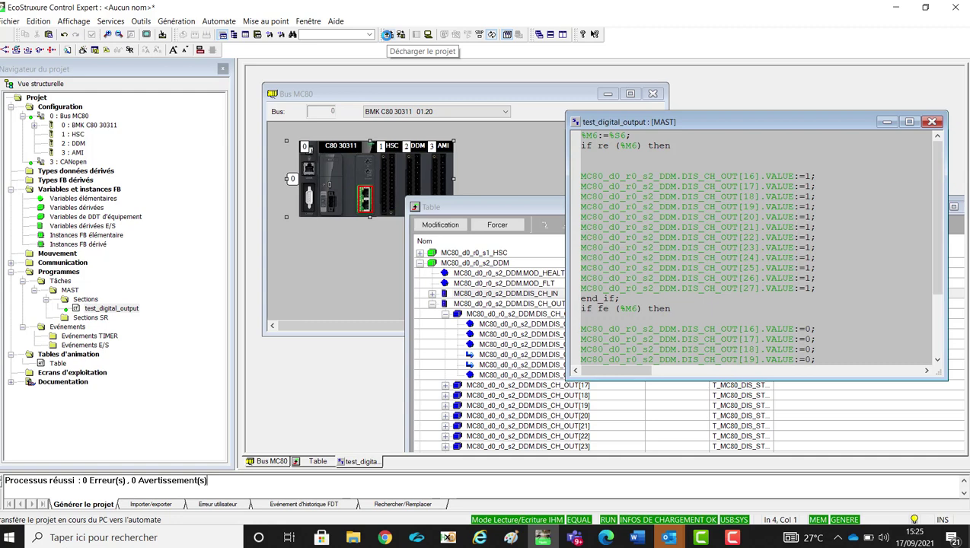
Step: Add another blank line, disconnect from the PLC, and rebuild the whole project
{"action": "key", "text": "Return"}
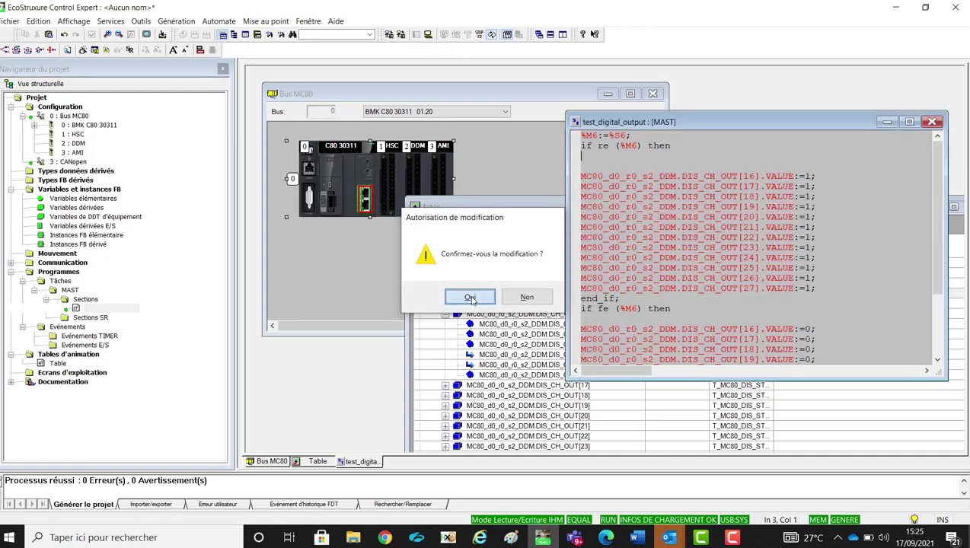
{"action": "left_click", "coordinate": [469, 298]}
{"action": "left_click", "coordinate": [428, 36]}
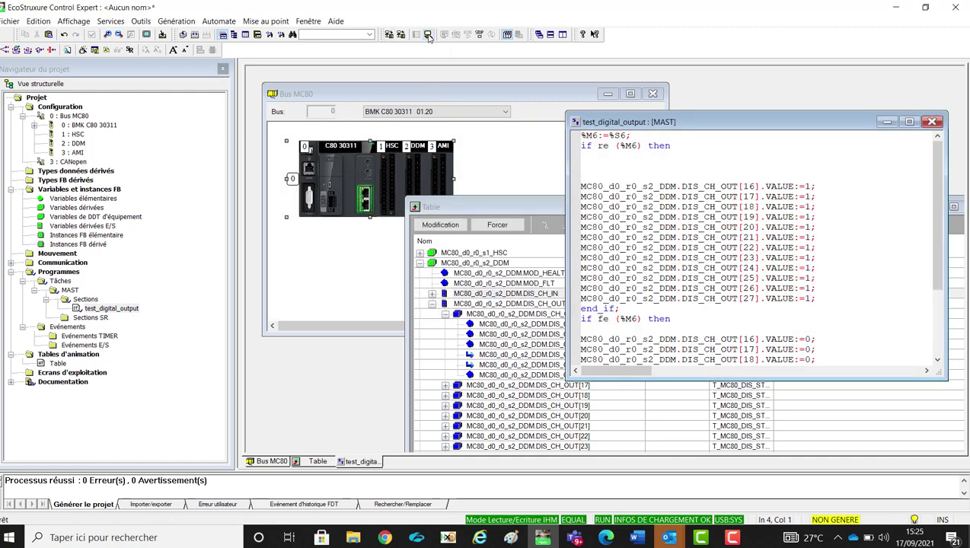
{"action": "left_click", "coordinate": [206, 35]}
{"action": "key", "text": "Return"}
{"action": "key", "text": "Return"}
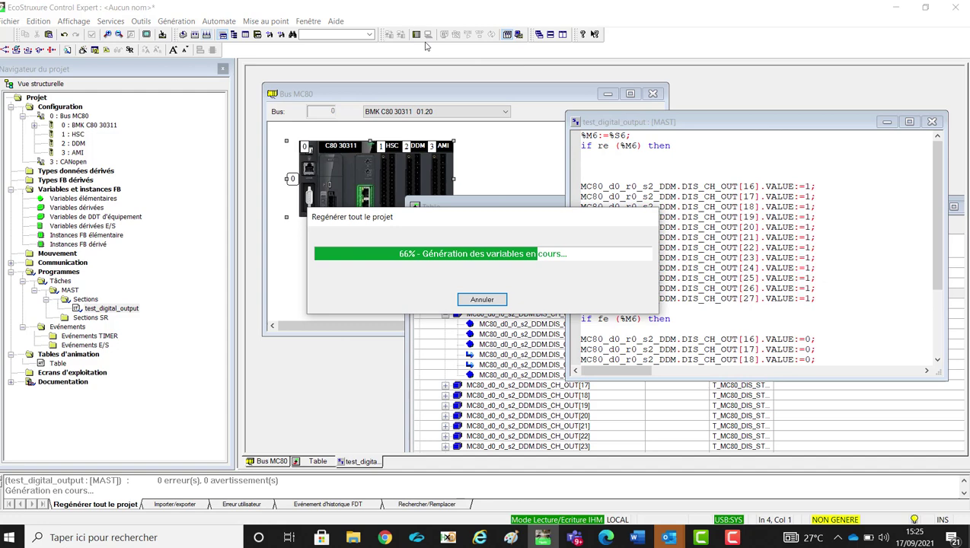
Step: Reconnect and transfer the project to the PLC, accepting the PLC stop
{"action": "left_click", "coordinate": [417, 36]}
{"action": "left_click", "coordinate": [389, 35]}
{"action": "left_click", "coordinate": [381, 326]}
{"action": "left_click", "coordinate": [511, 313]}
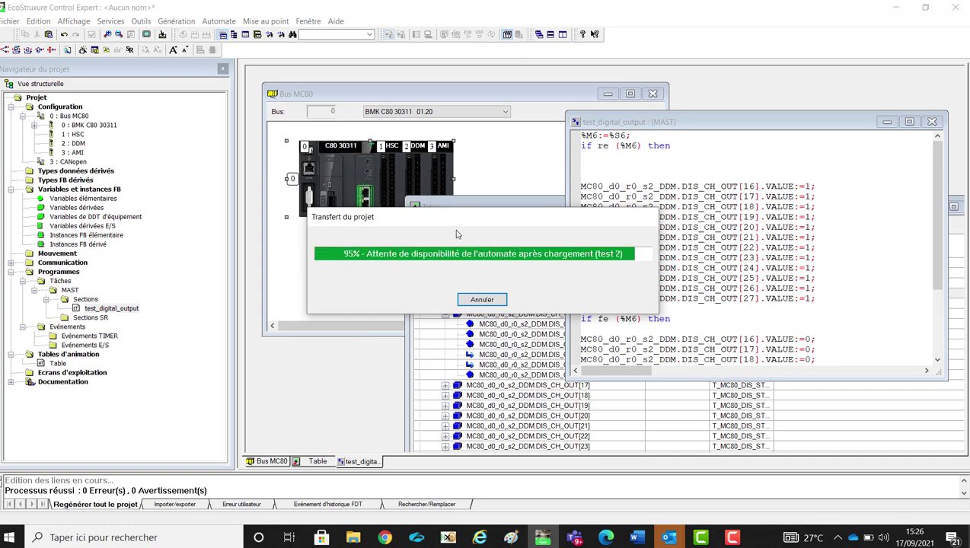